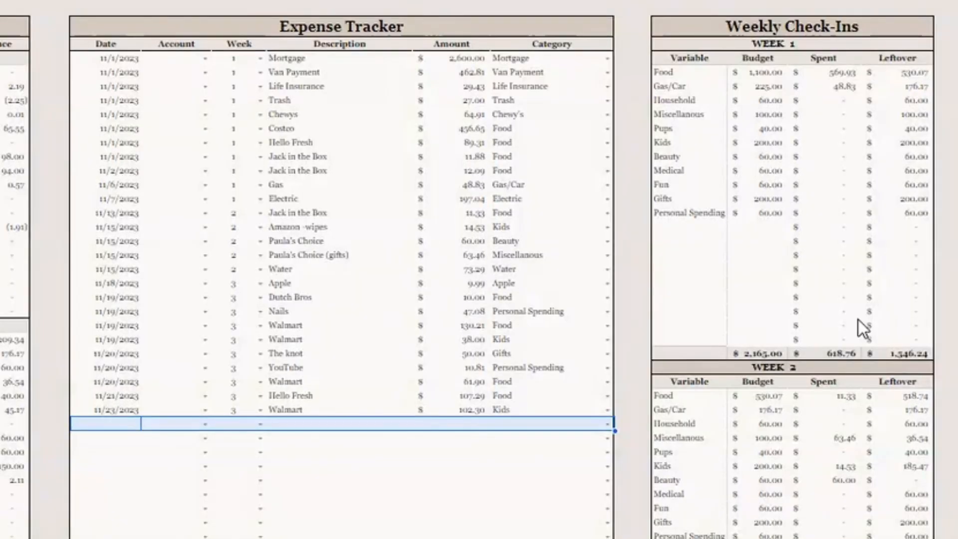
Paste the new week 4 expenses, dated 11/24/2023, into the first empty rows of the Expense Tracker
scroll(858, 319, down, 2)
scroll(857, 319, down, 8)
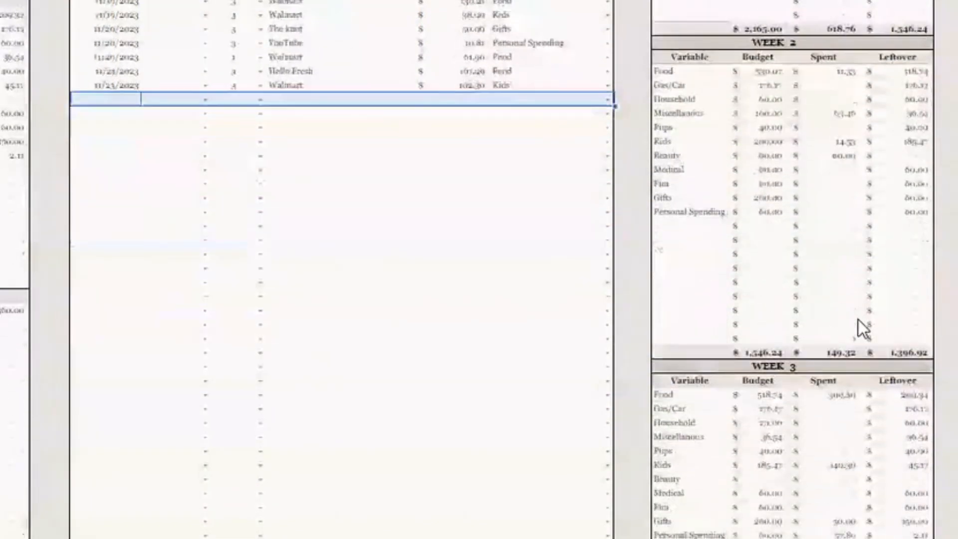
scroll(858, 319, down, 1)
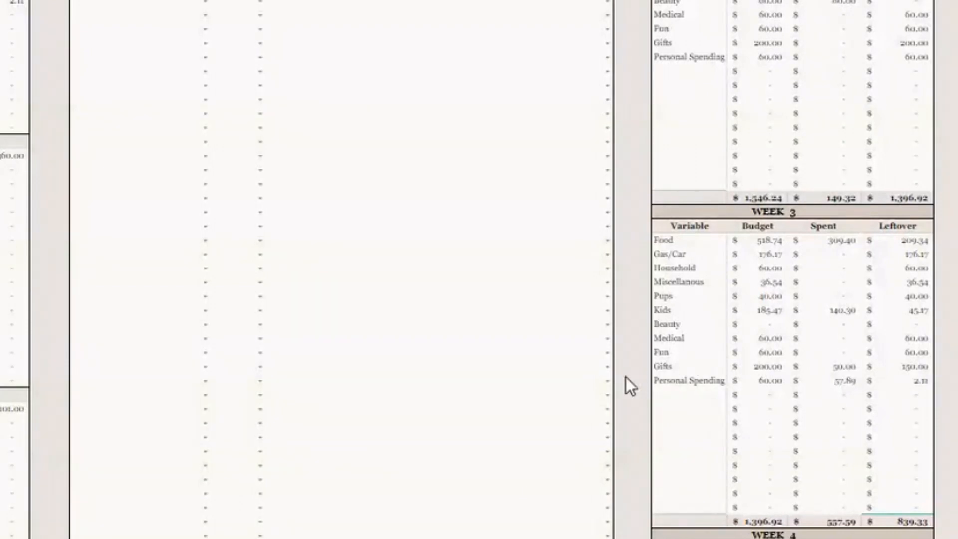
scroll(632, 376, up, 5)
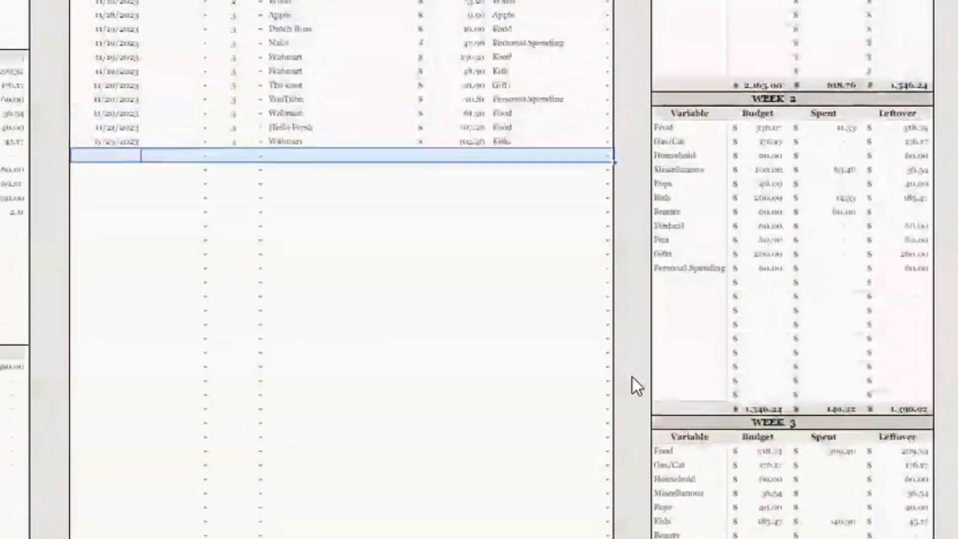
scroll(632, 376, up, 2)
scroll(632, 376, down, 1)
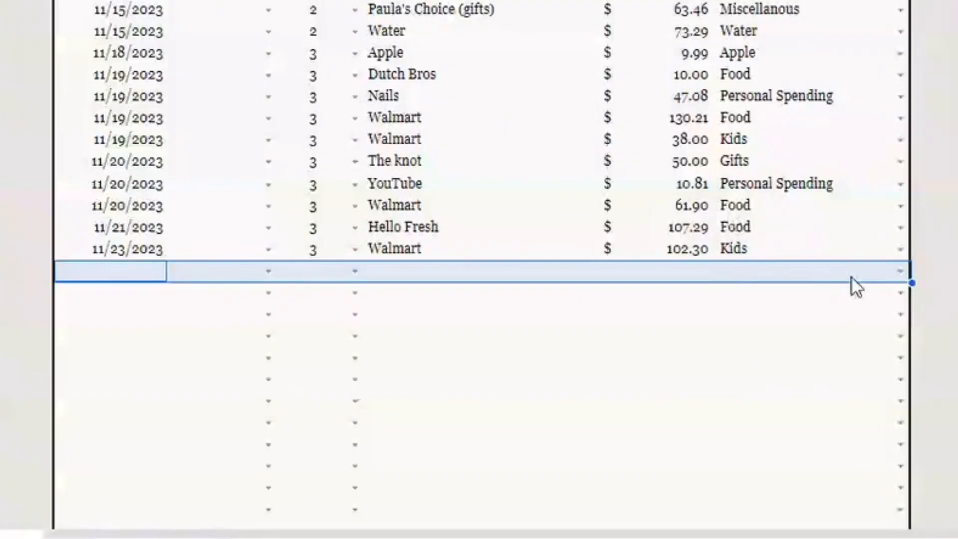
scroll(954, 271, down, 4)
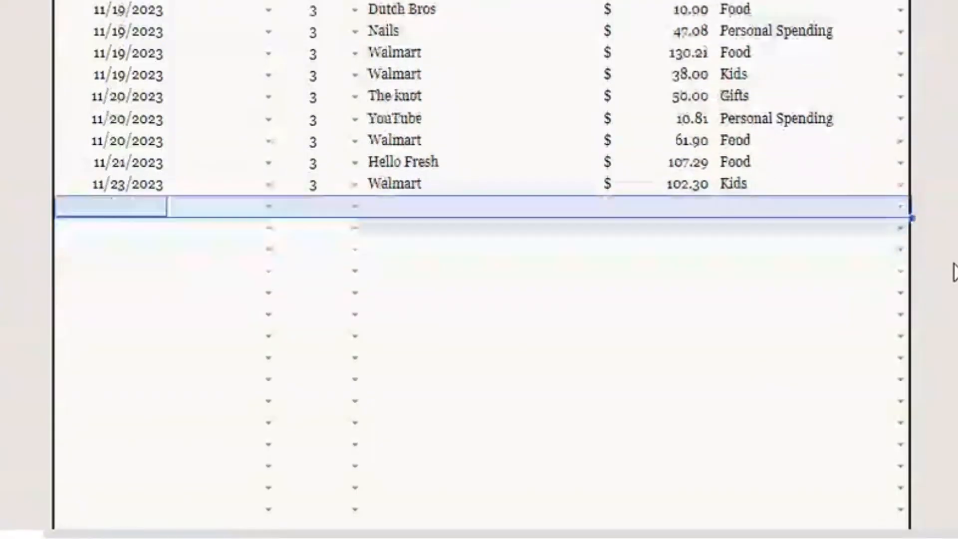
scroll(953, 272, down, 2)
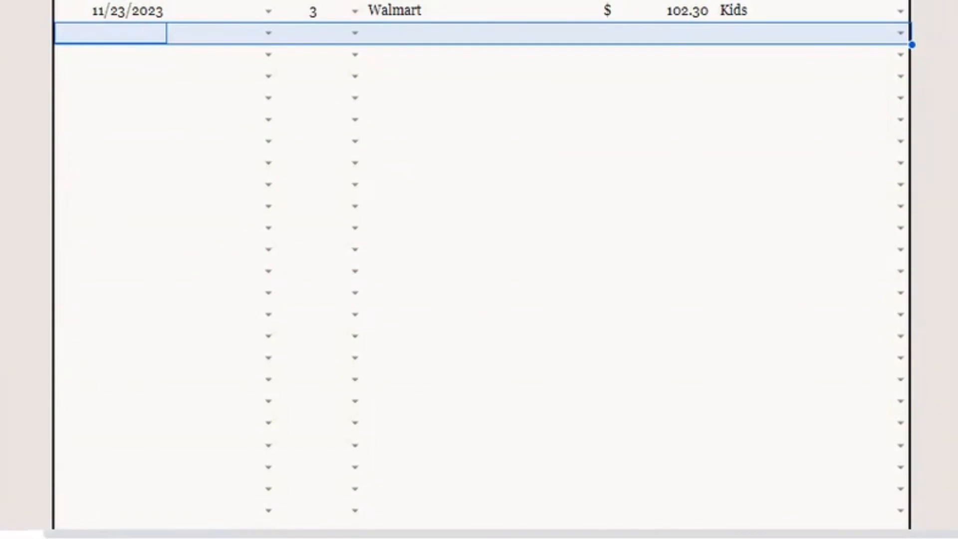
text(11/24/2023		4	Amazon - niece	137.93	Gifts)
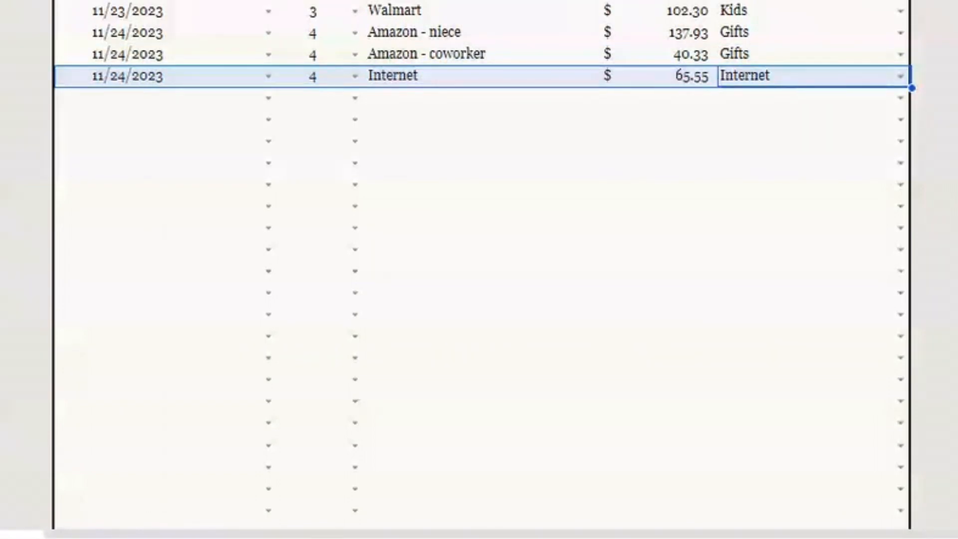
text(11/26/2023	4	Amazon - soaps, shampoos, etc	60.00	Household 11/26/2023	4	Amazon - " candy	33.00	Miscellanous 11/26/2023	4	Amazon - Diapers	52.59	Kids 11/26/2023	4	Amazon - cardstock	13.76	Fun)
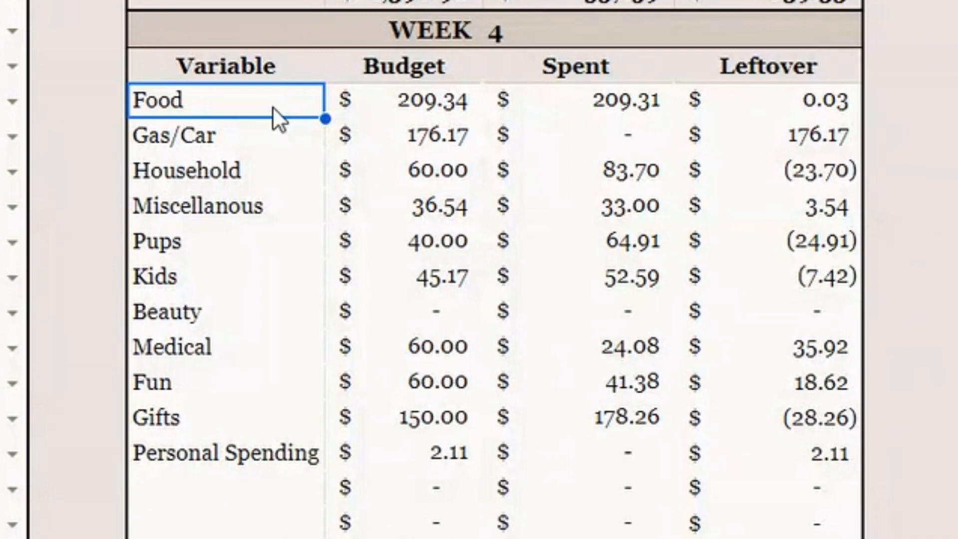
Inspect the Budget, Spent and Leftover cells of the Food and Gas/Car rows in the Week 4 check-in
click(441, 97)
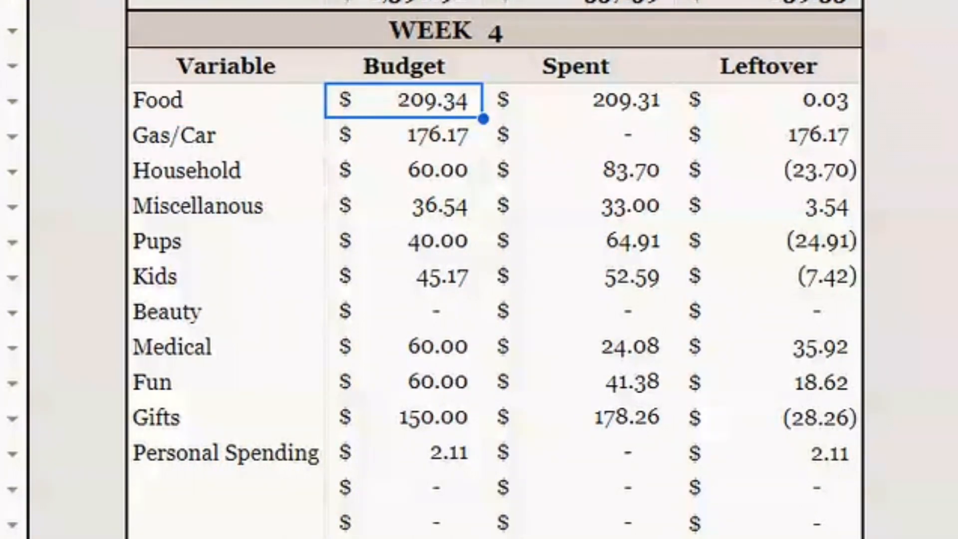
click(579, 100)
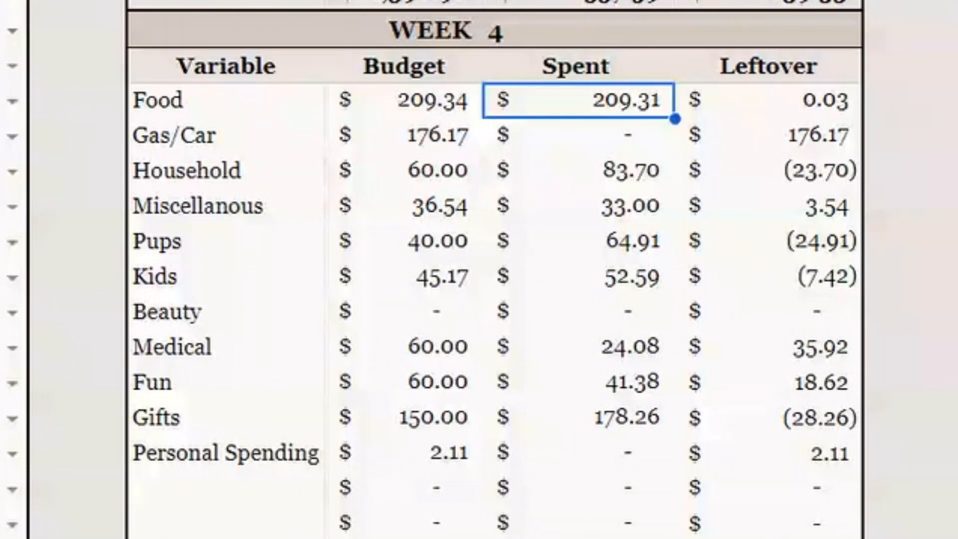
click(769, 101)
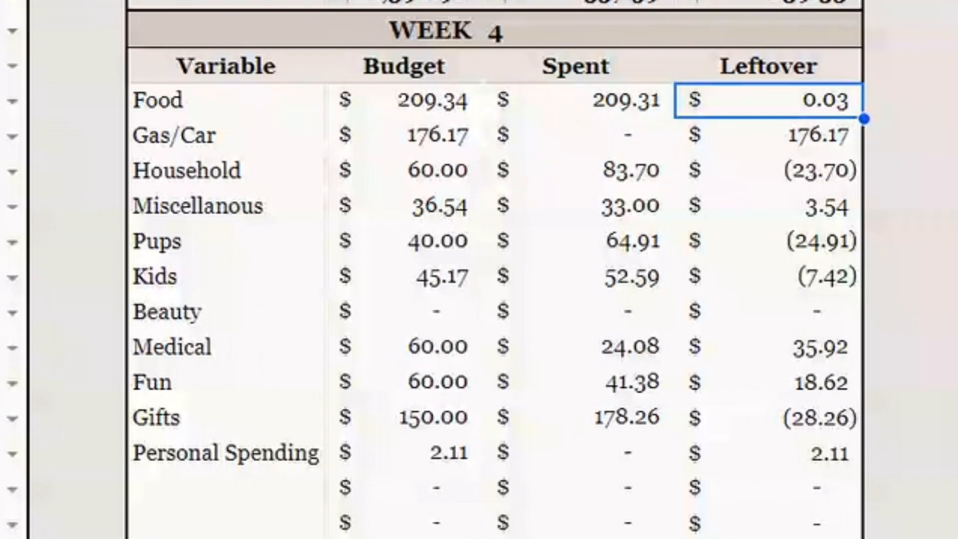
click(579, 101)
click(404, 101)
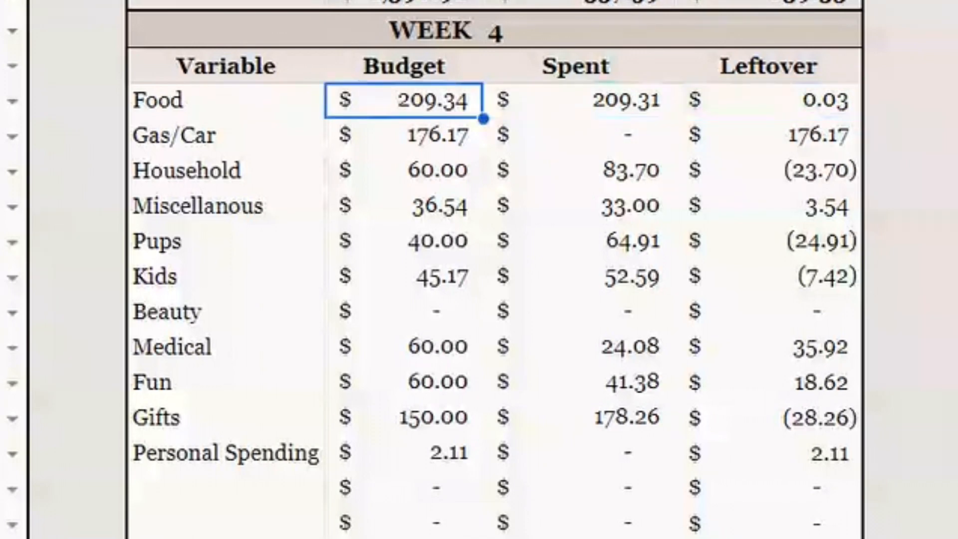
click(578, 101)
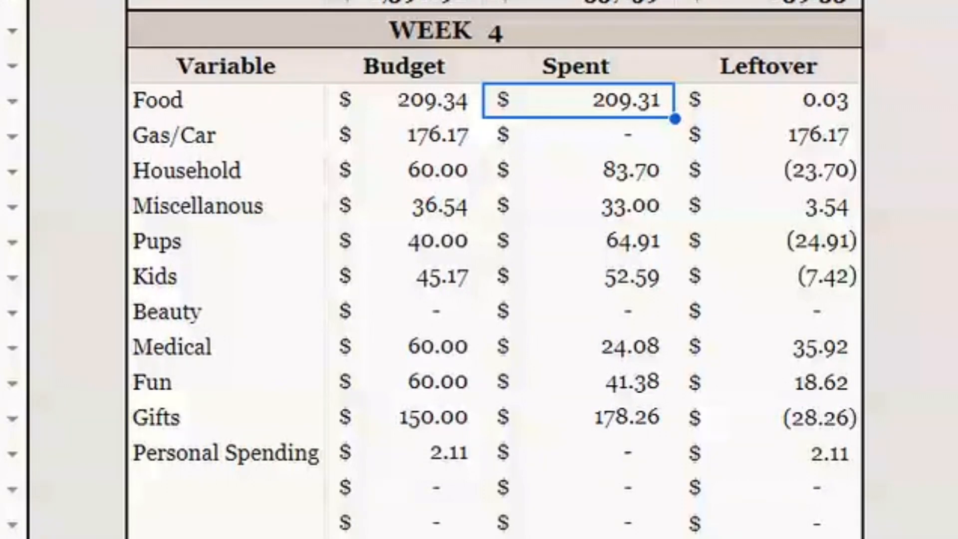
key(Down)
key(Left)
key(Left)
key(Right)
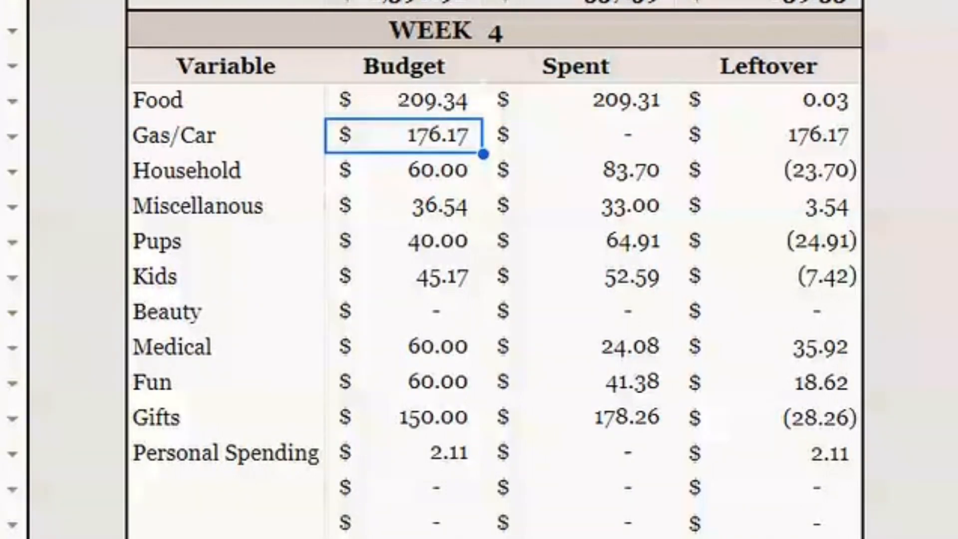
key(Right)
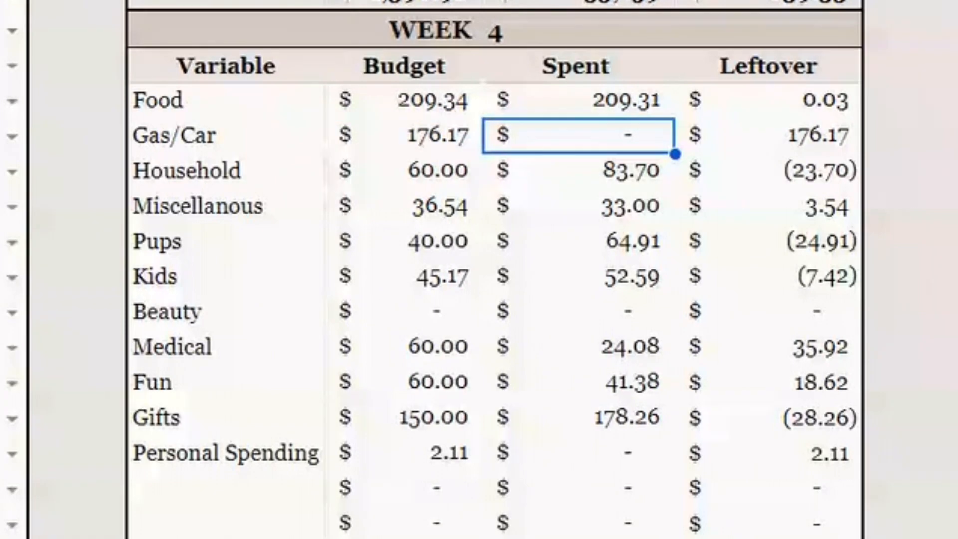
key(Right)
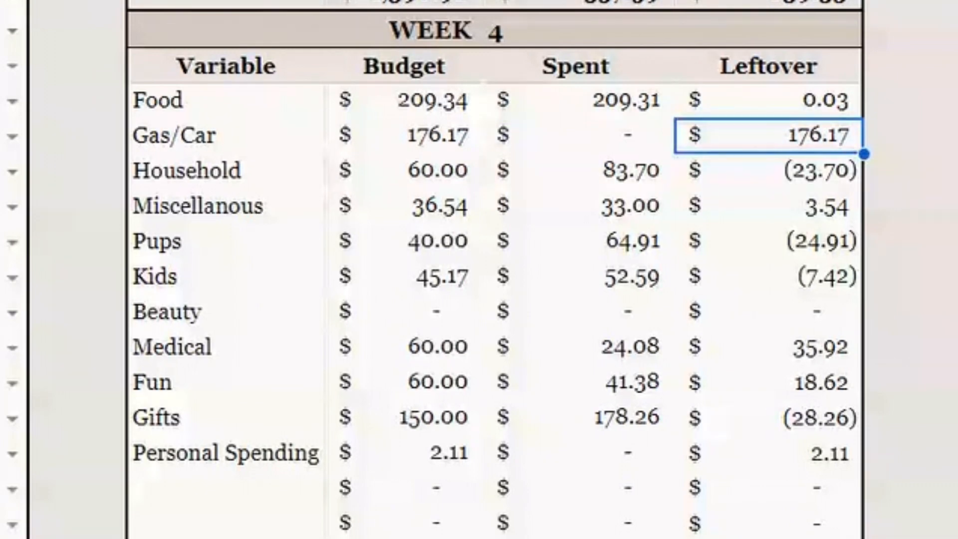
key(Left)
key(Left)
key(Left)
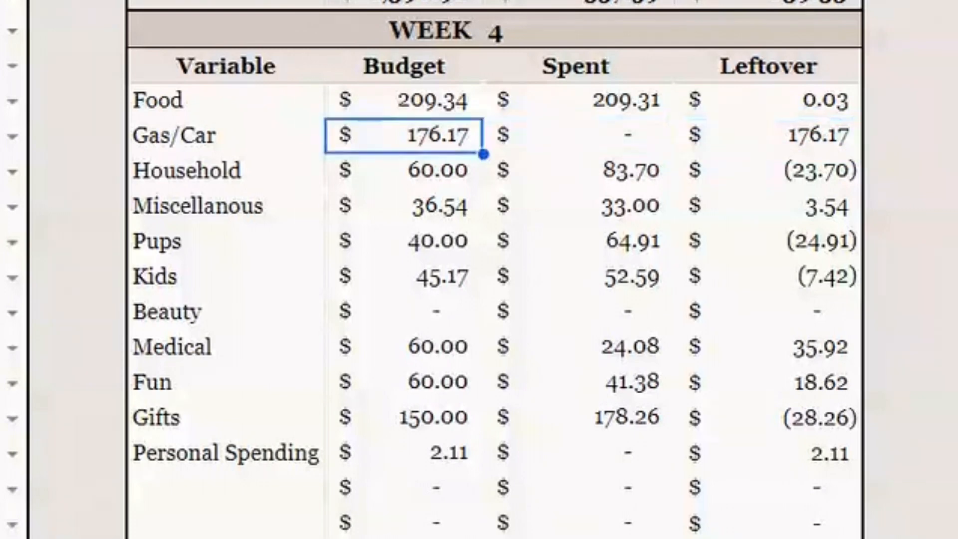
key(Right)
Inspect the Budget, Spent and Leftover cells of the Household, Miscellanous and Pups rows in Week 4
key(Down)
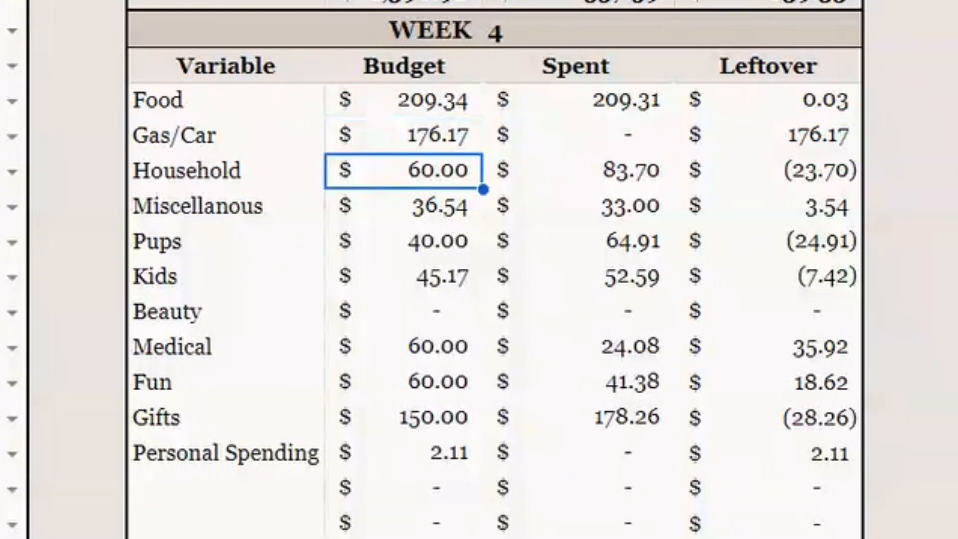
key(Right)
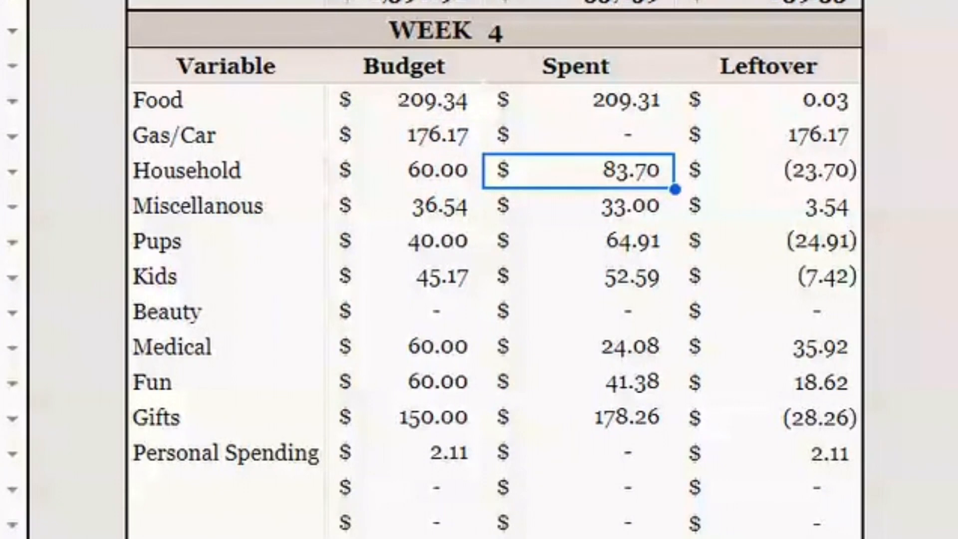
key(Right)
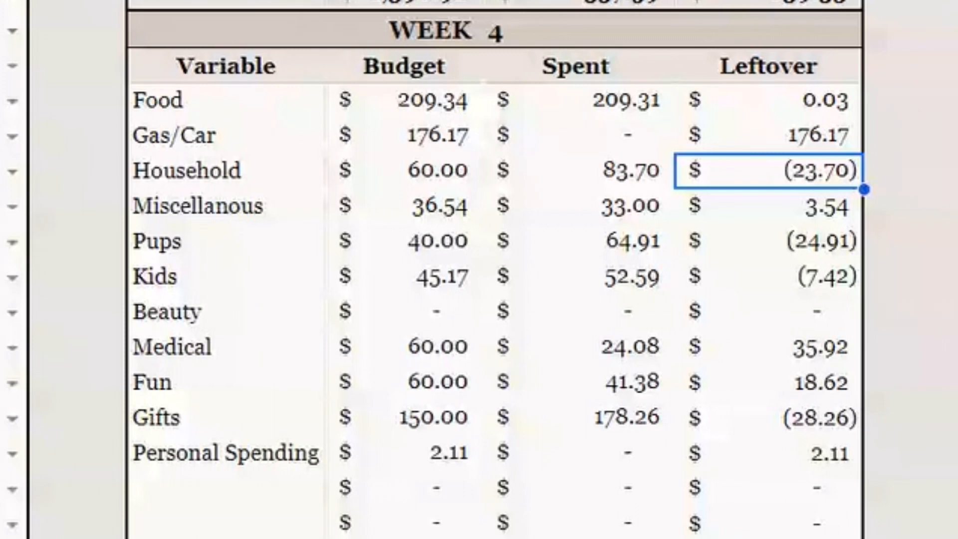
click(579, 172)
click(403, 206)
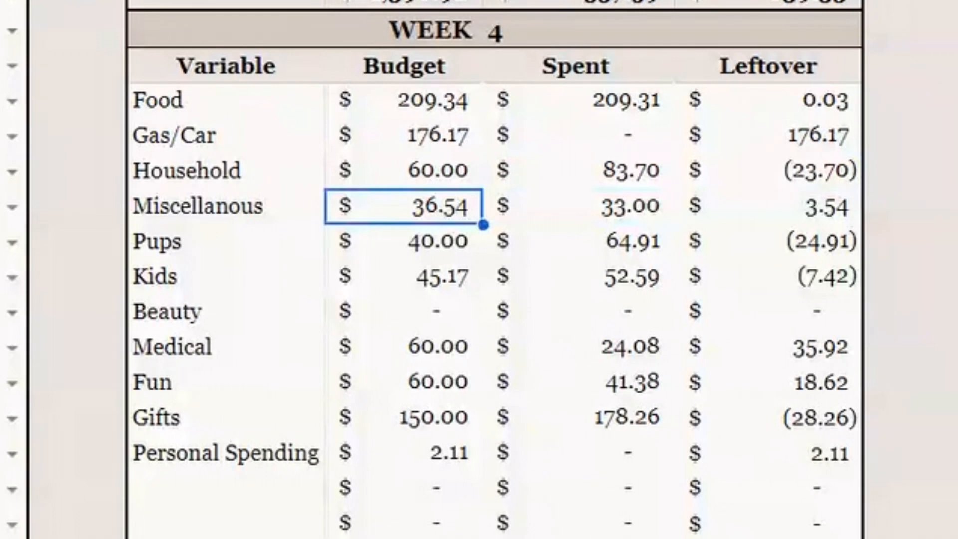
click(578, 206)
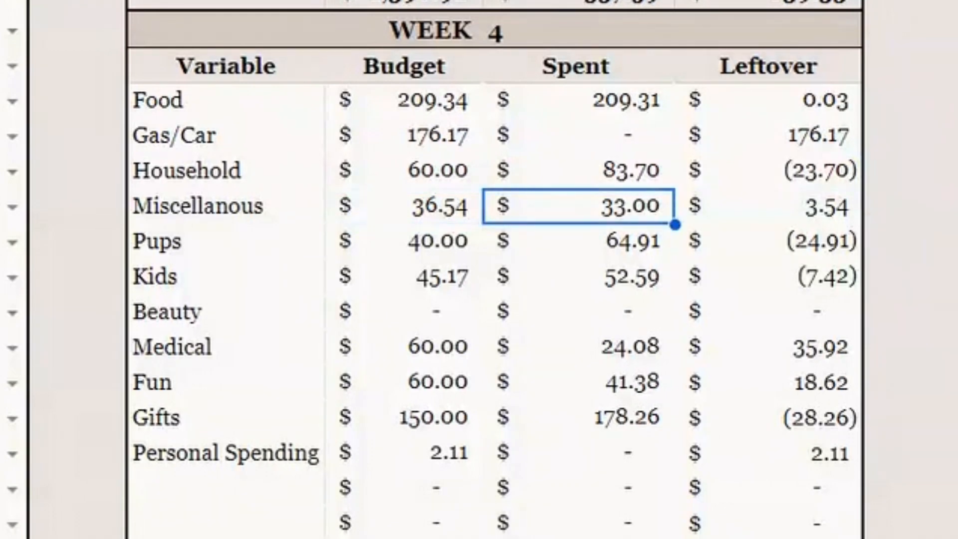
click(768, 206)
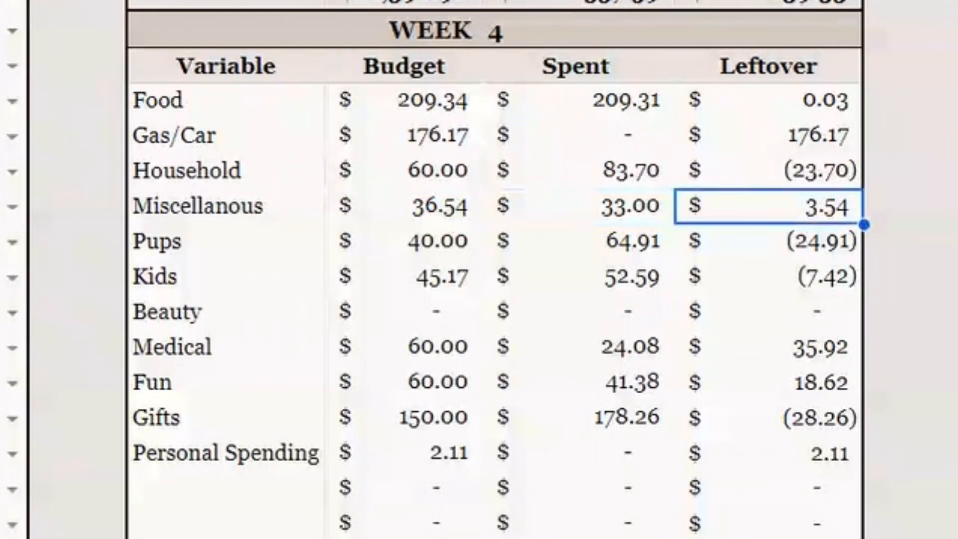
click(768, 242)
click(579, 241)
click(404, 241)
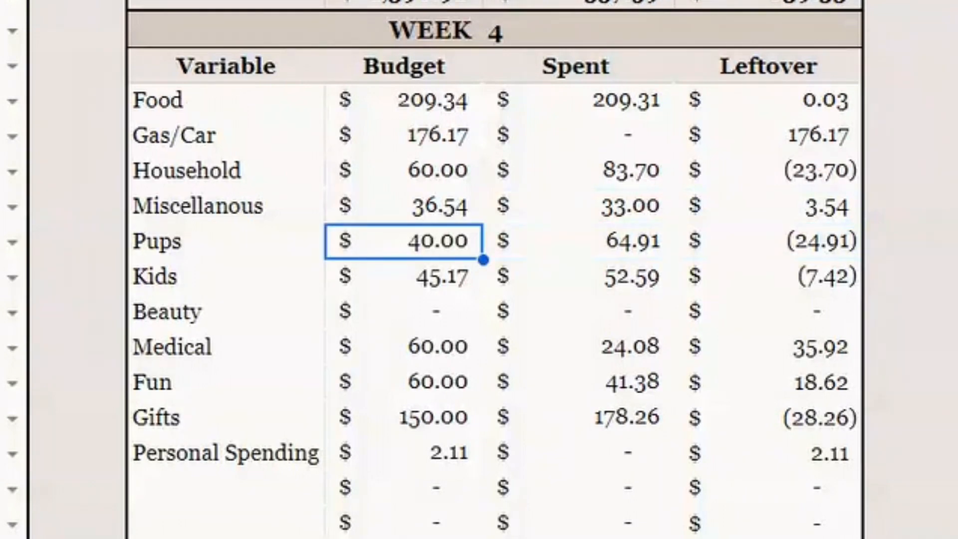
click(579, 241)
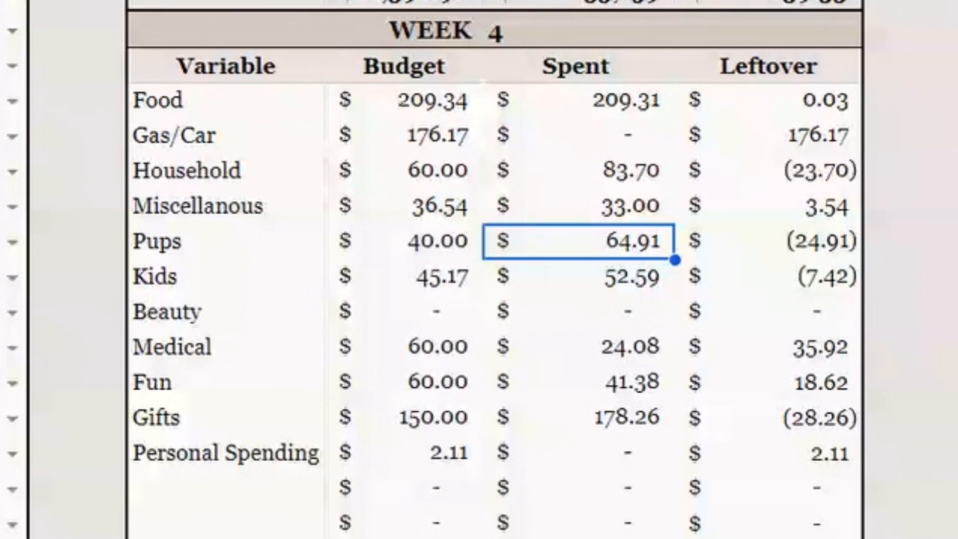
click(767, 241)
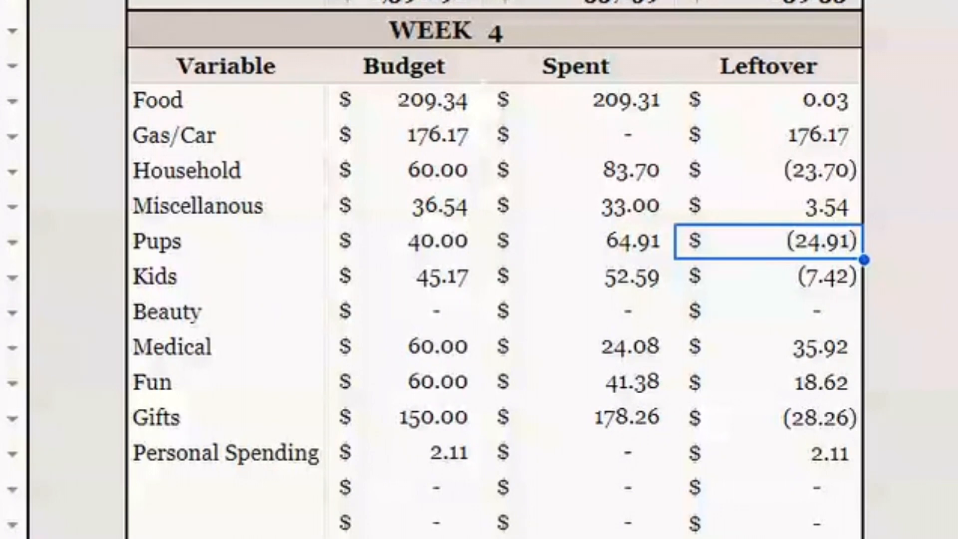
Inspect the Budget, Spent and Leftover cells of the Kids, Beauty and Medical rows in the Week 4 check-in
key(Down)
key(Left)
key(Left)
key(Left)
key(Right)
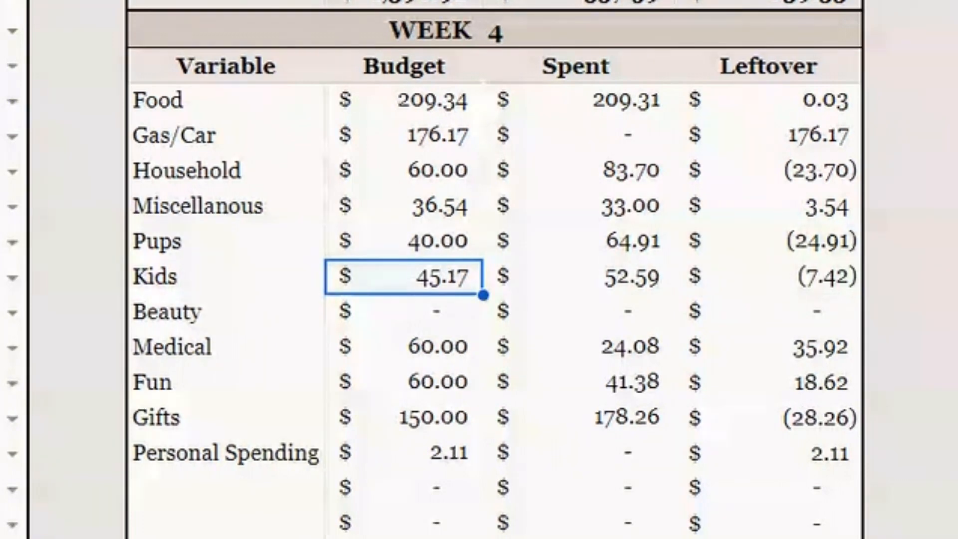
key(Right)
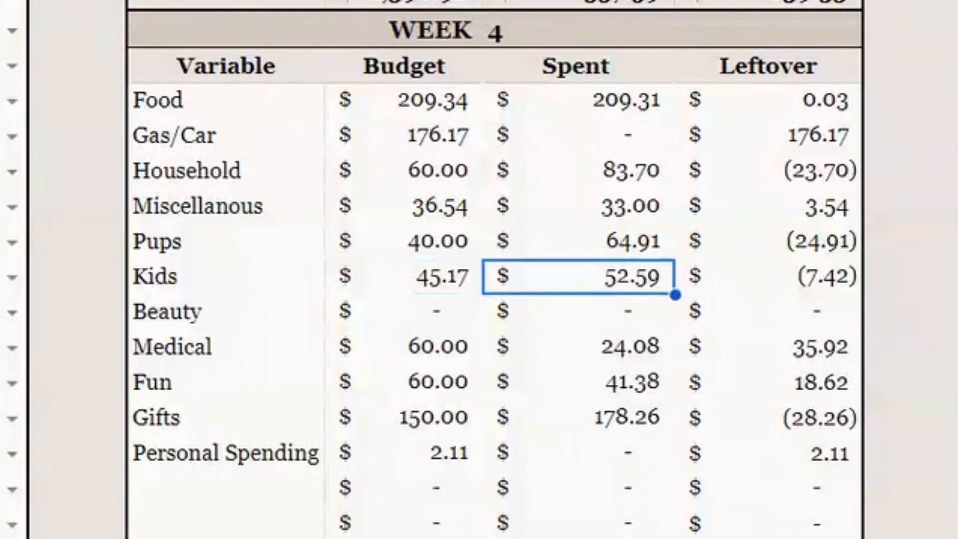
click(768, 277)
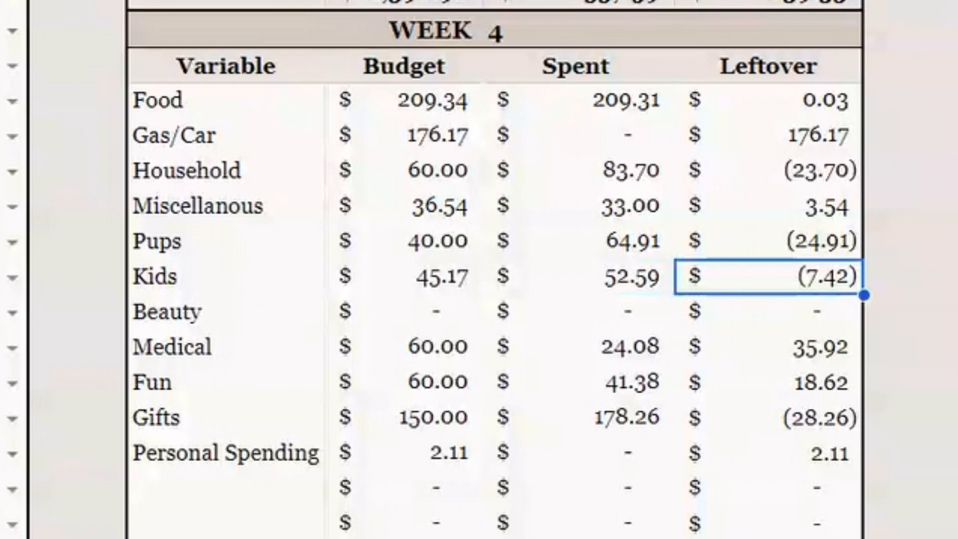
key(Down)
key(Left)
key(Left)
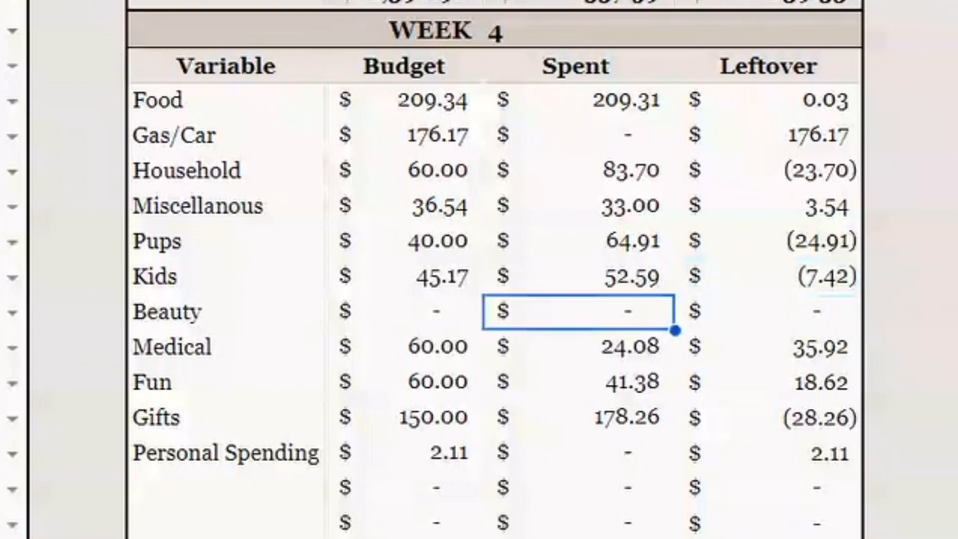
key(Right)
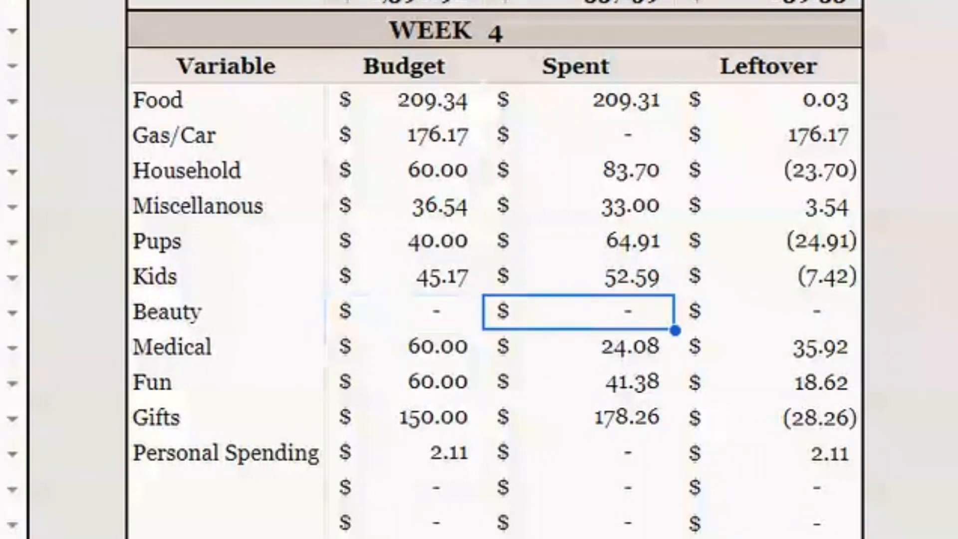
key(Right)
key(Down)
key(Left)
key(Left)
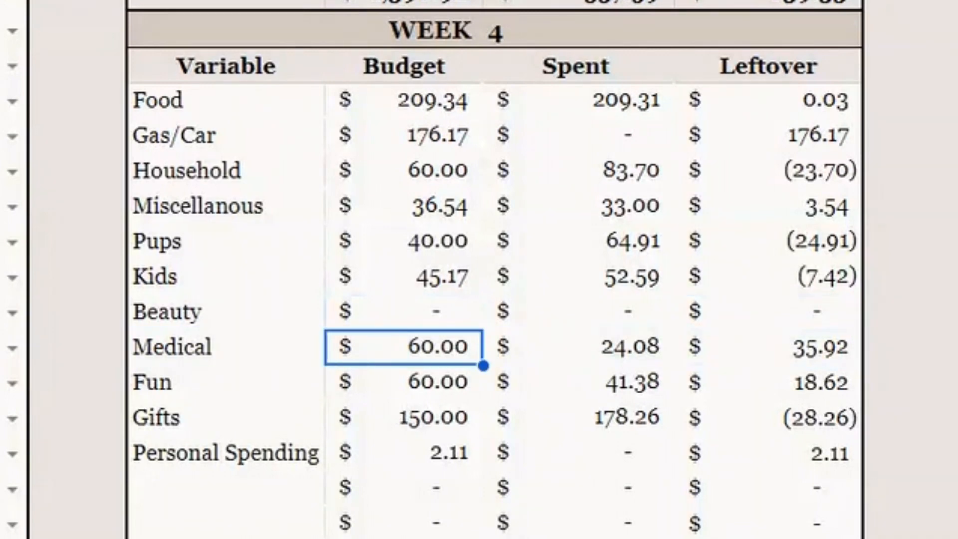
key(Right)
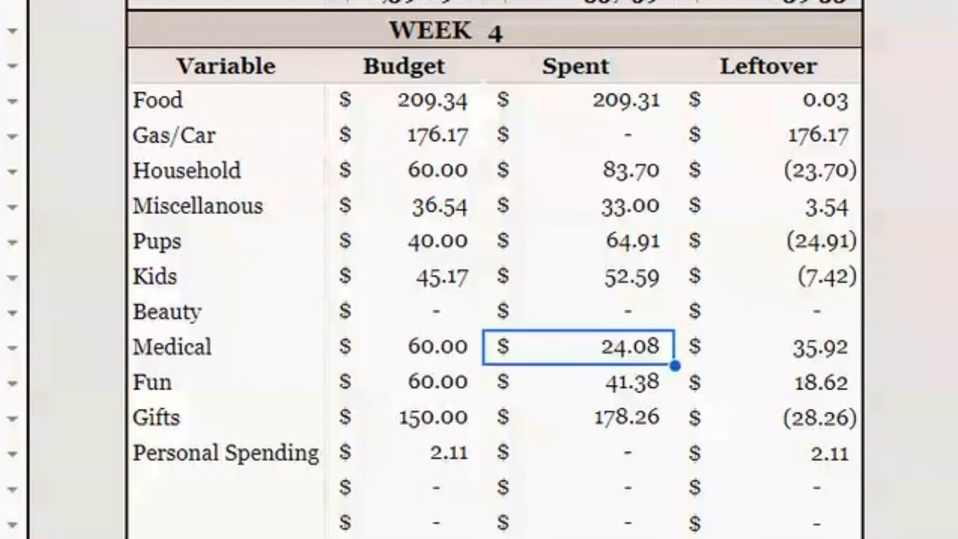
key(Right)
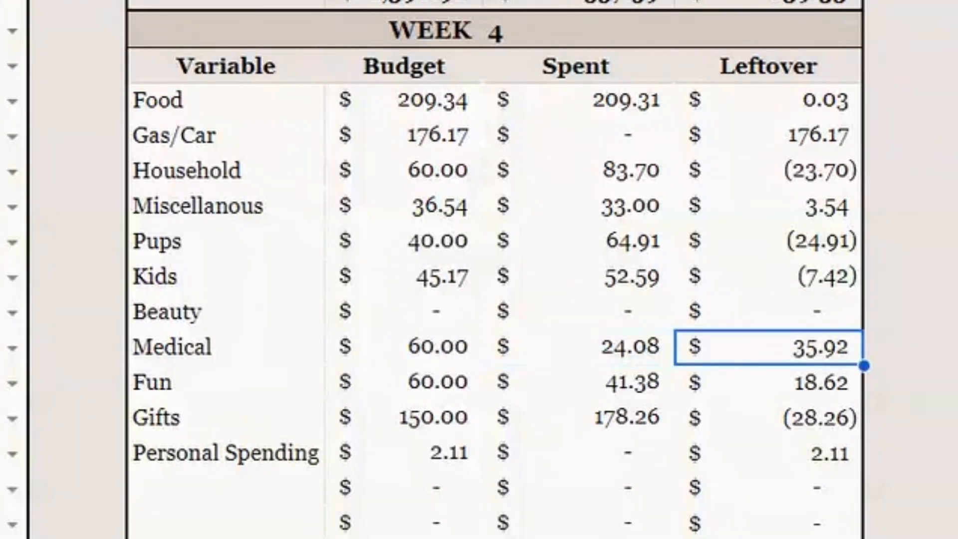
Inspect the Budget, Spent and Leftover cells of the Fun, Gifts and Personal Spending rows in Week 4
key(Down)
key(Left)
key(Left)
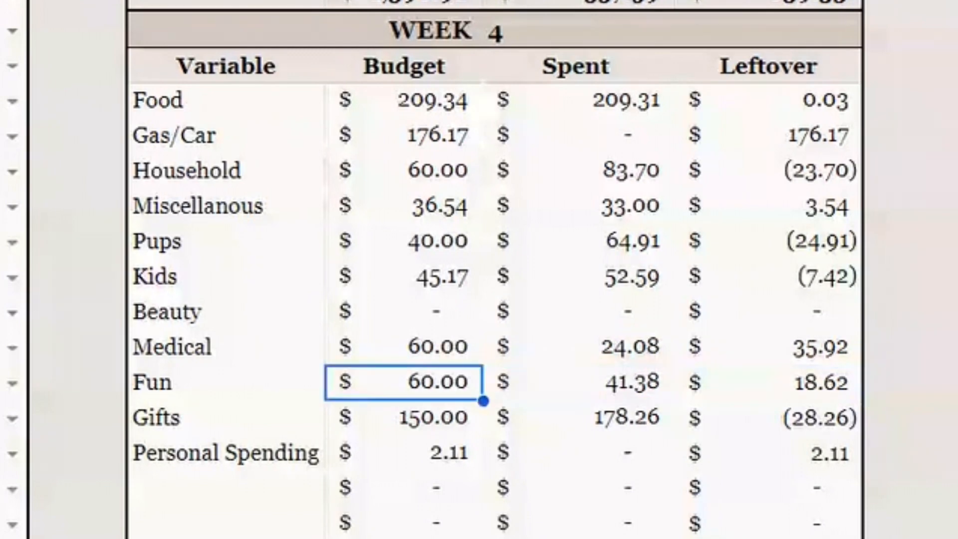
key(Right)
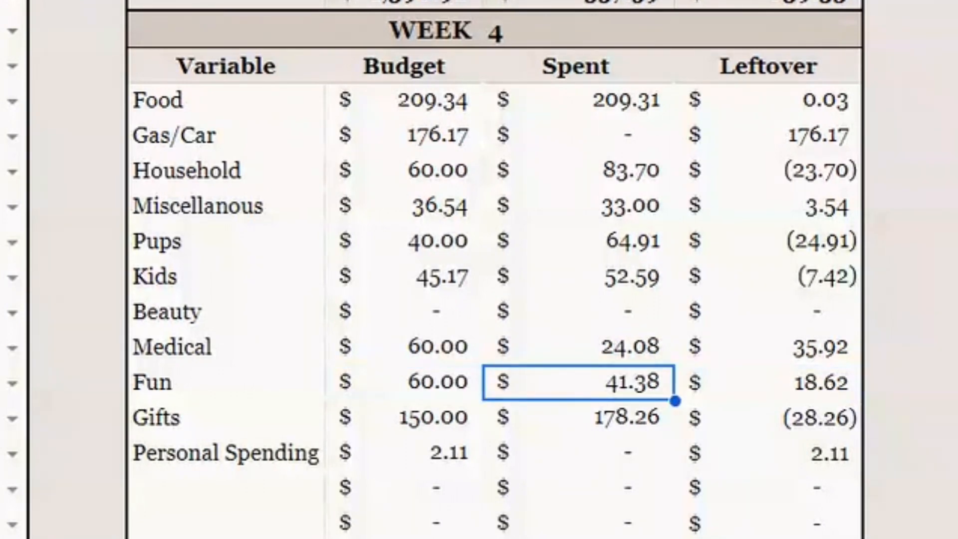
key(Right)
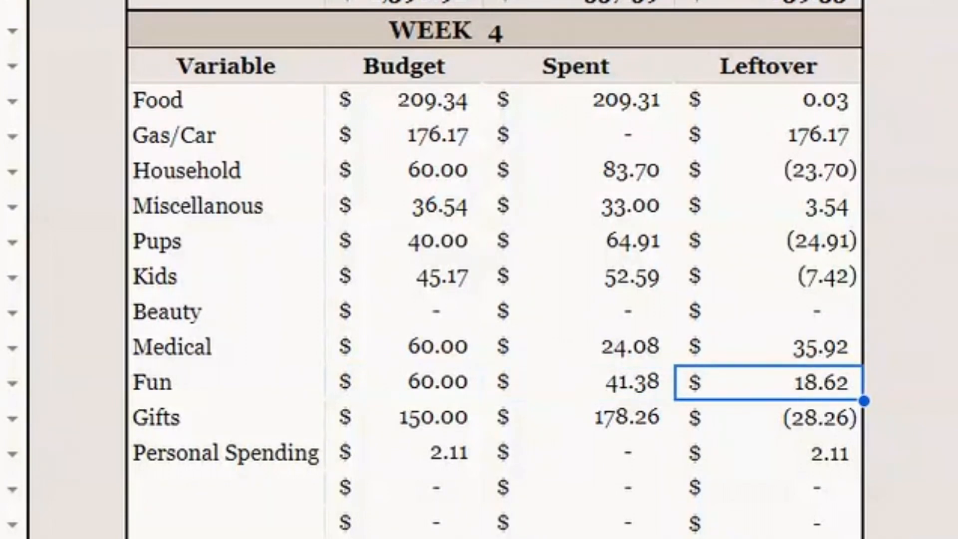
key(Down)
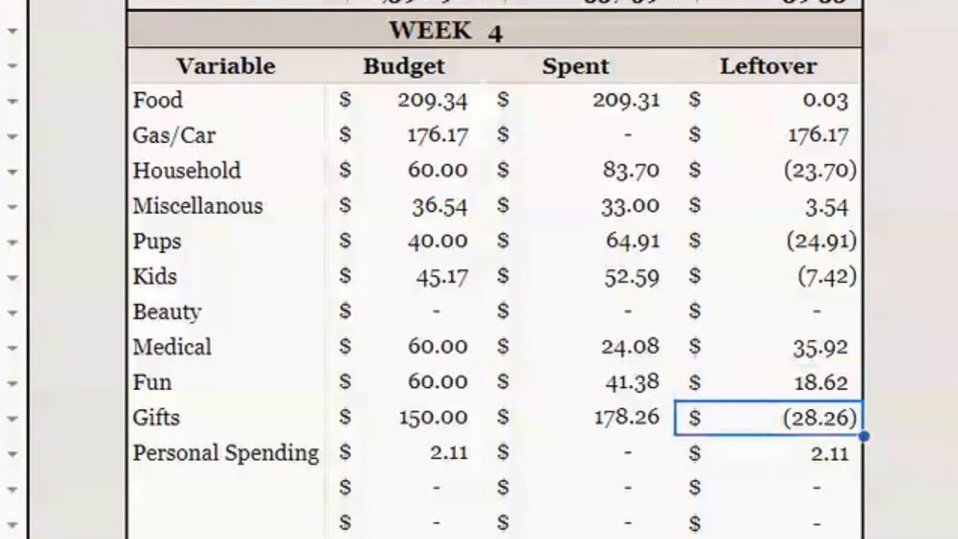
key(Left)
key(Left)
key(Left)
key(Right)
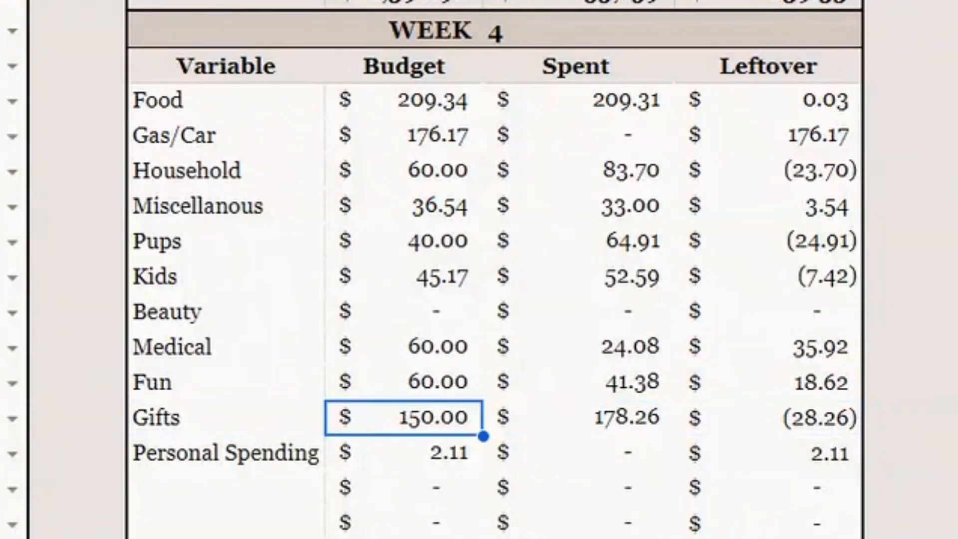
key(Right)
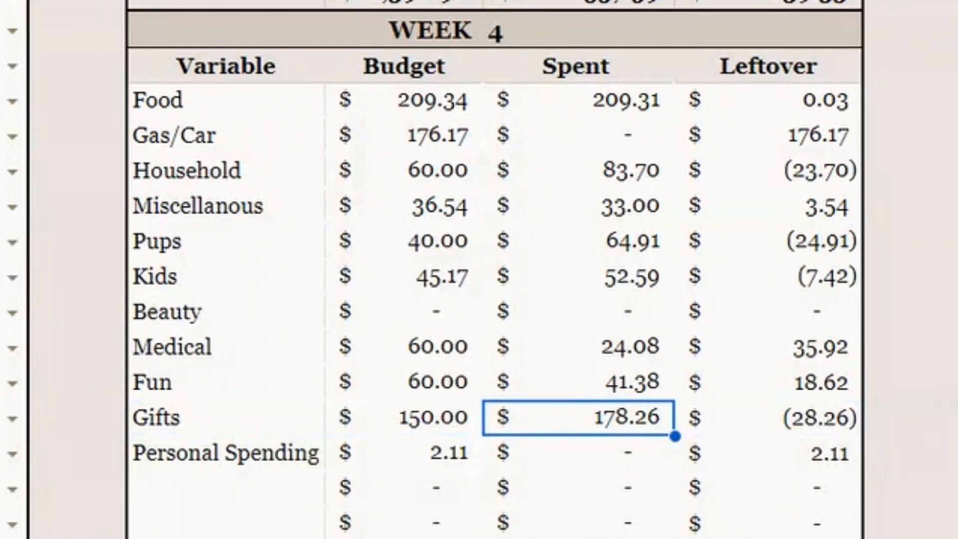
key(Right)
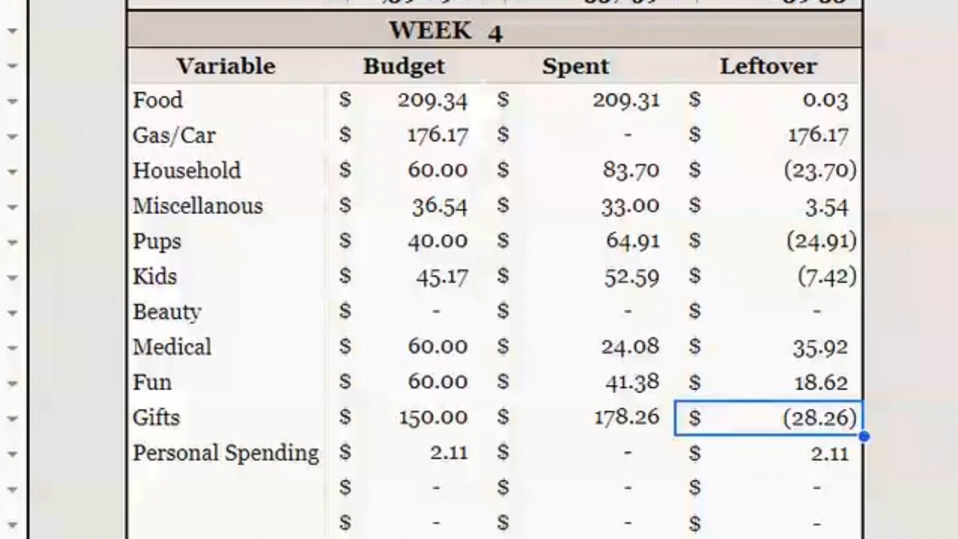
key(Down)
key(Left)
key(Left)
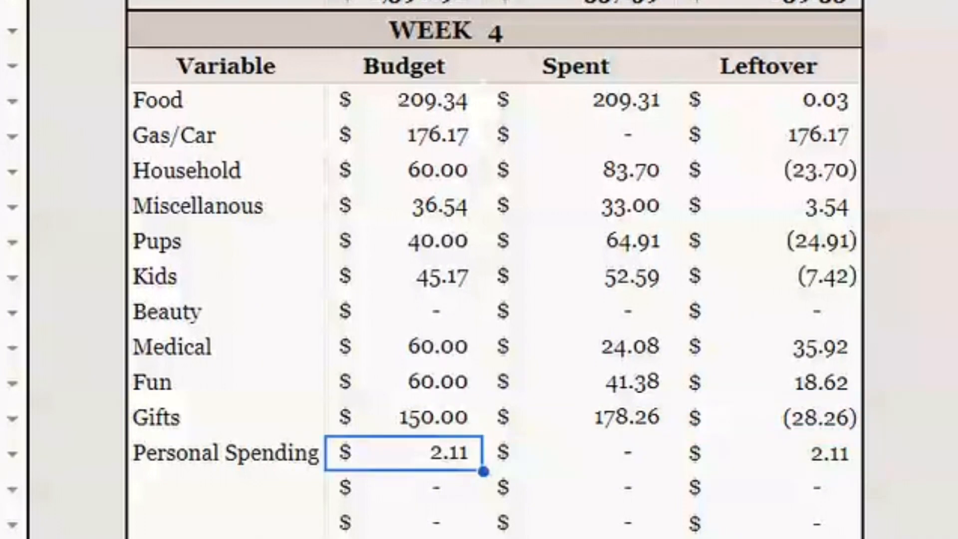
key(Left)
key(Right)
key(Right)
key(Right)
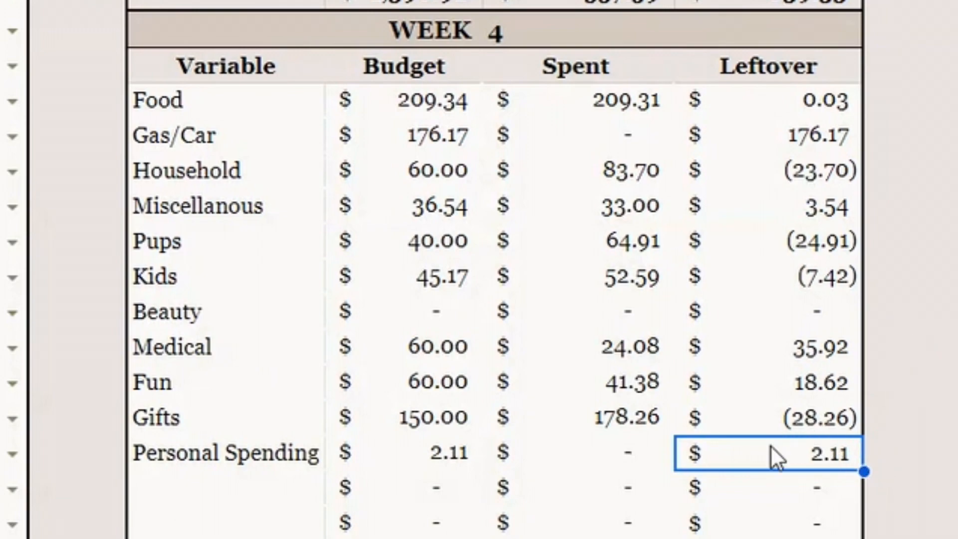
Inspect the Budget, Spent and Leftover totals at the bottom of the Week 4 check-in
scroll(823, 353, down, 2)
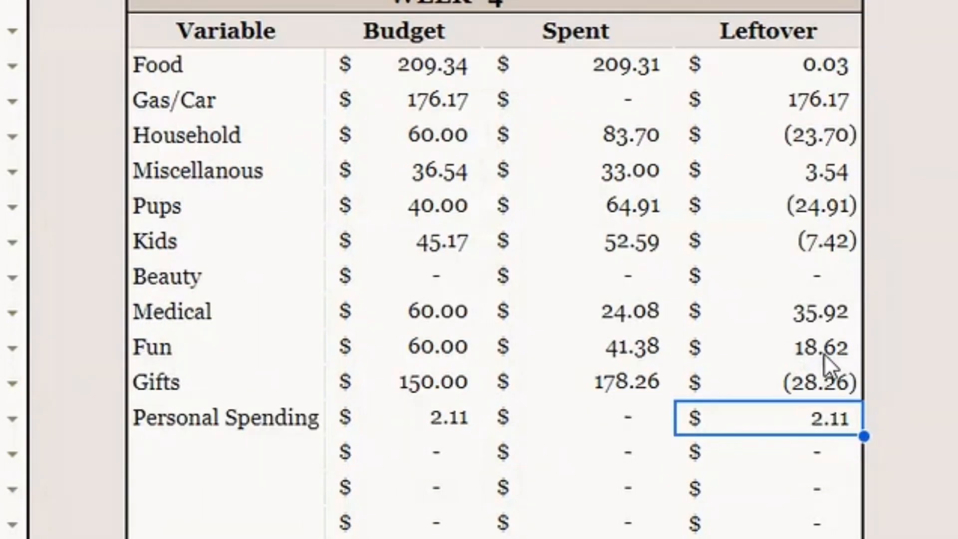
scroll(824, 355, down, 2)
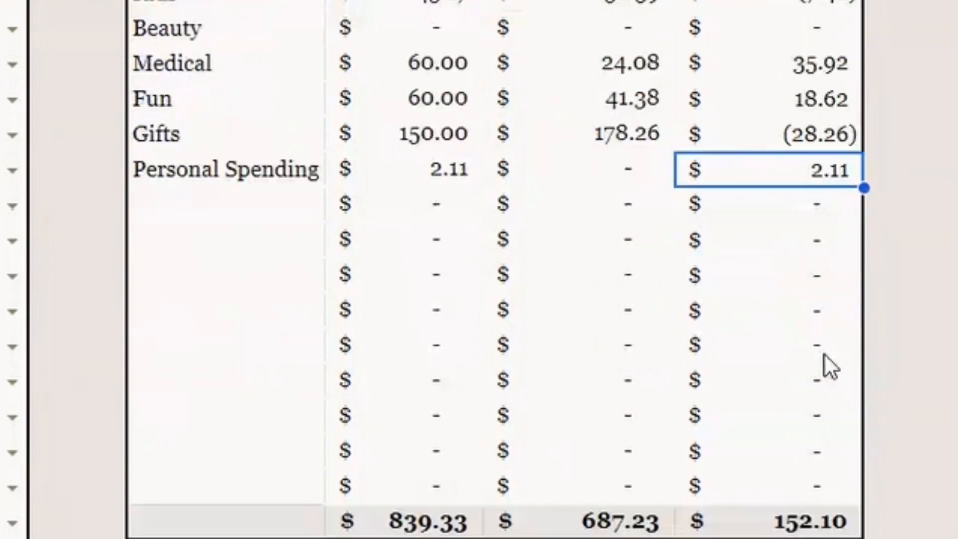
click(432, 451)
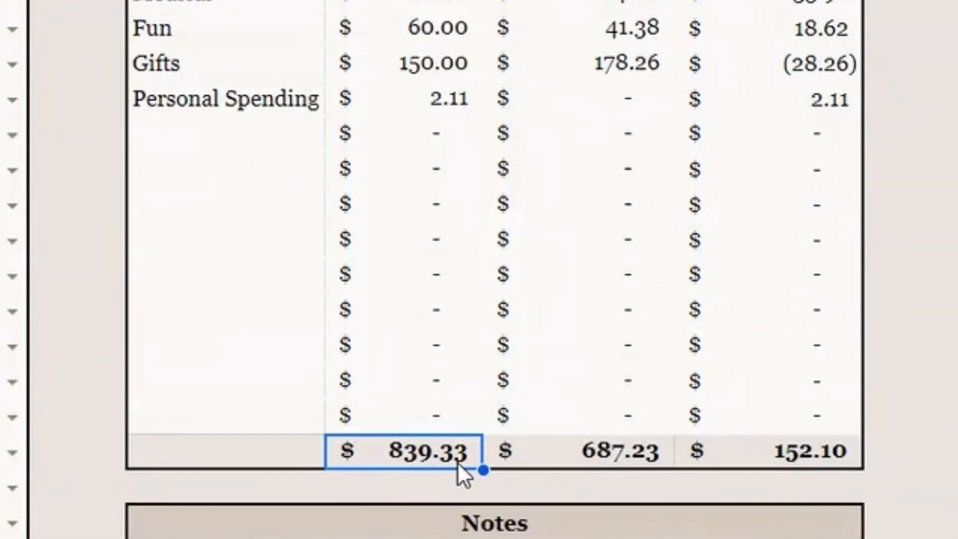
click(587, 460)
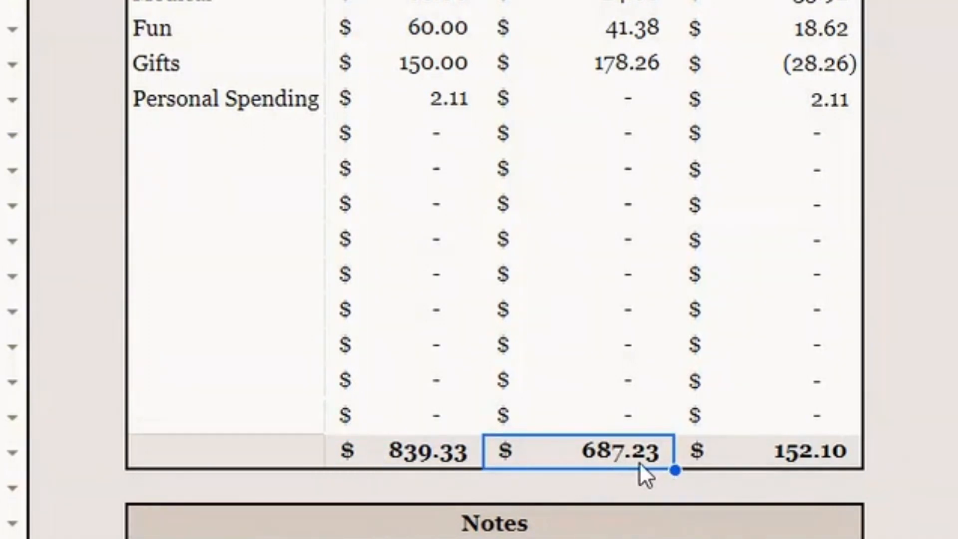
click(771, 451)
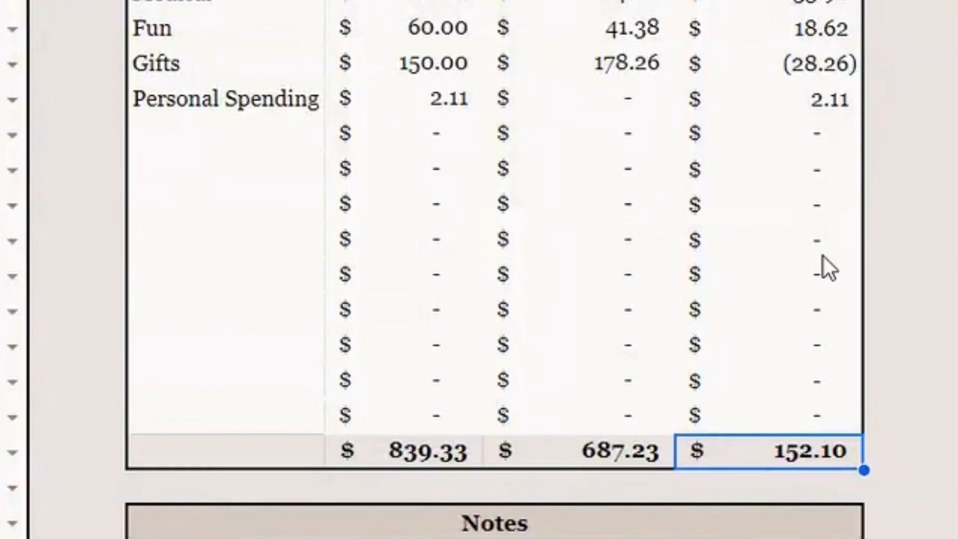
scroll(824, 257, up, 2)
scroll(822, 255, up, 5)
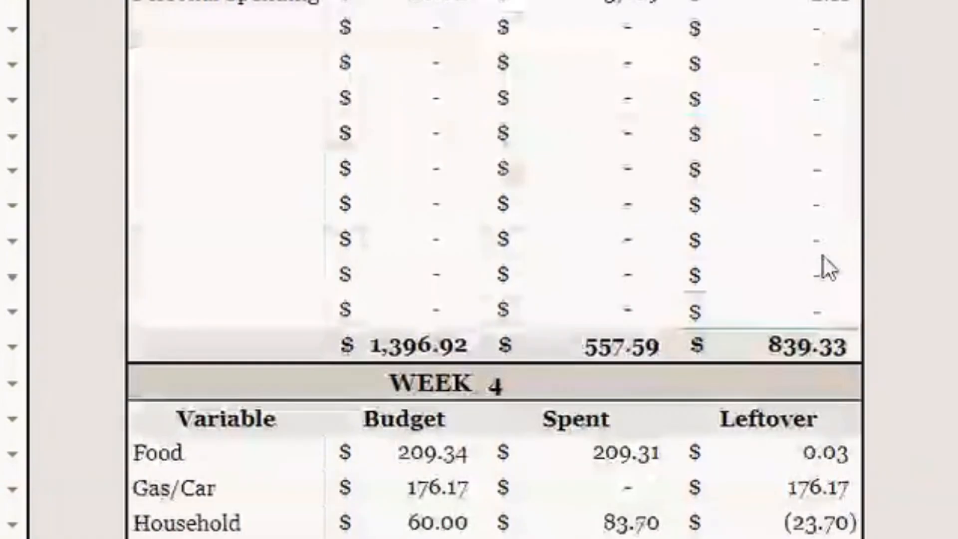
scroll(822, 254, down, 3)
scroll(822, 255, down, 1)
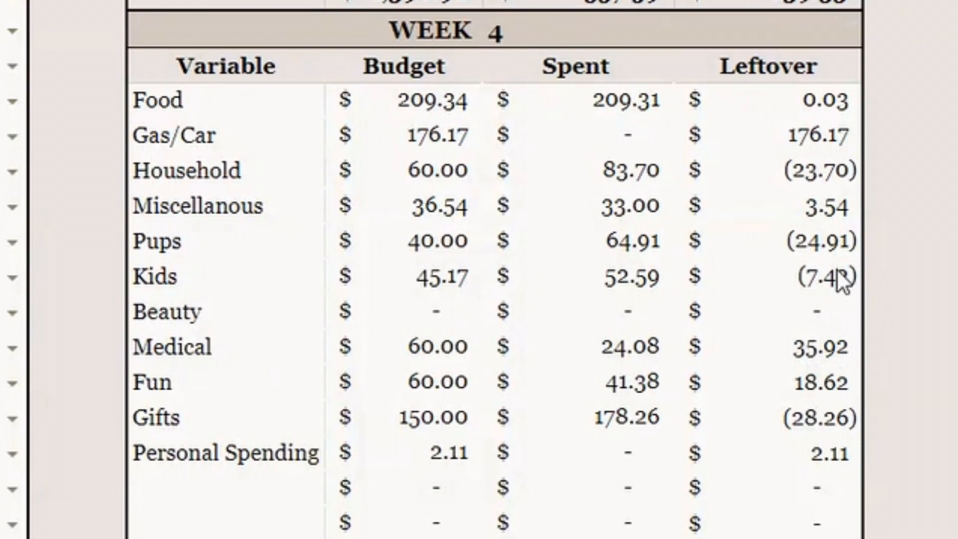
scroll(842, 459, down, 2)
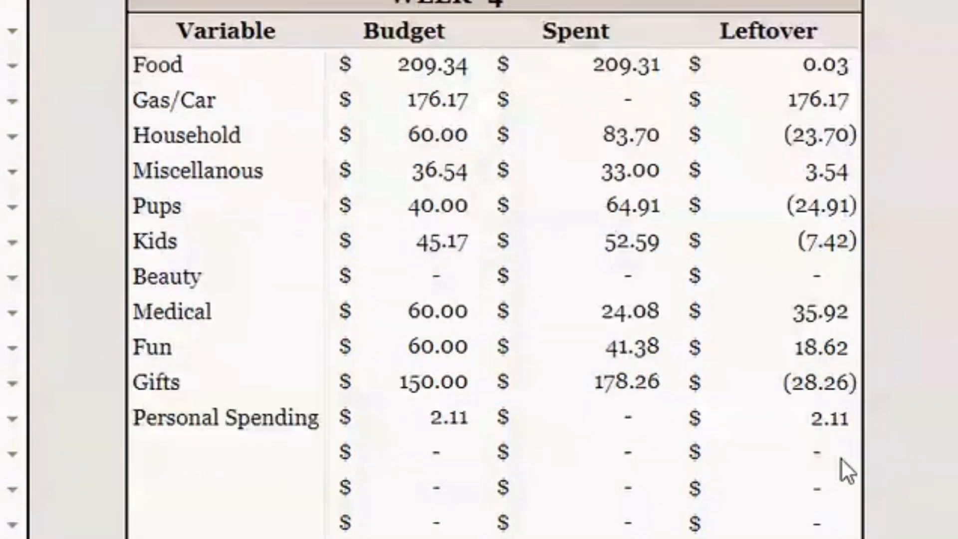
scroll(841, 460, down, 1)
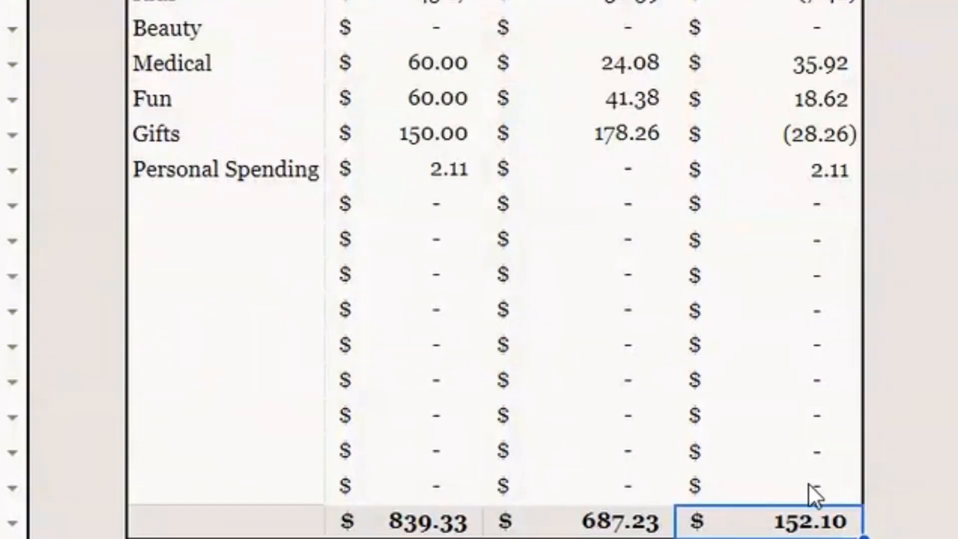